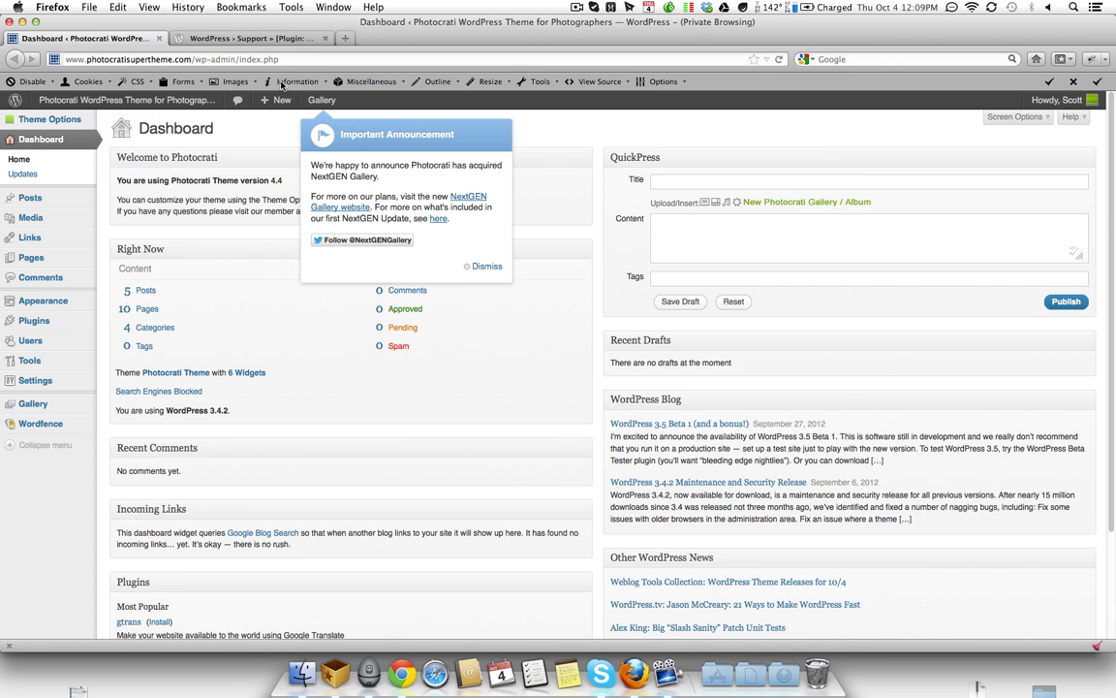
Step: Copy the add_action 'admin_init' display_update_notice line from the support thread and return to the dashboard
{"action": "left_click", "coordinate": [281, 39]}
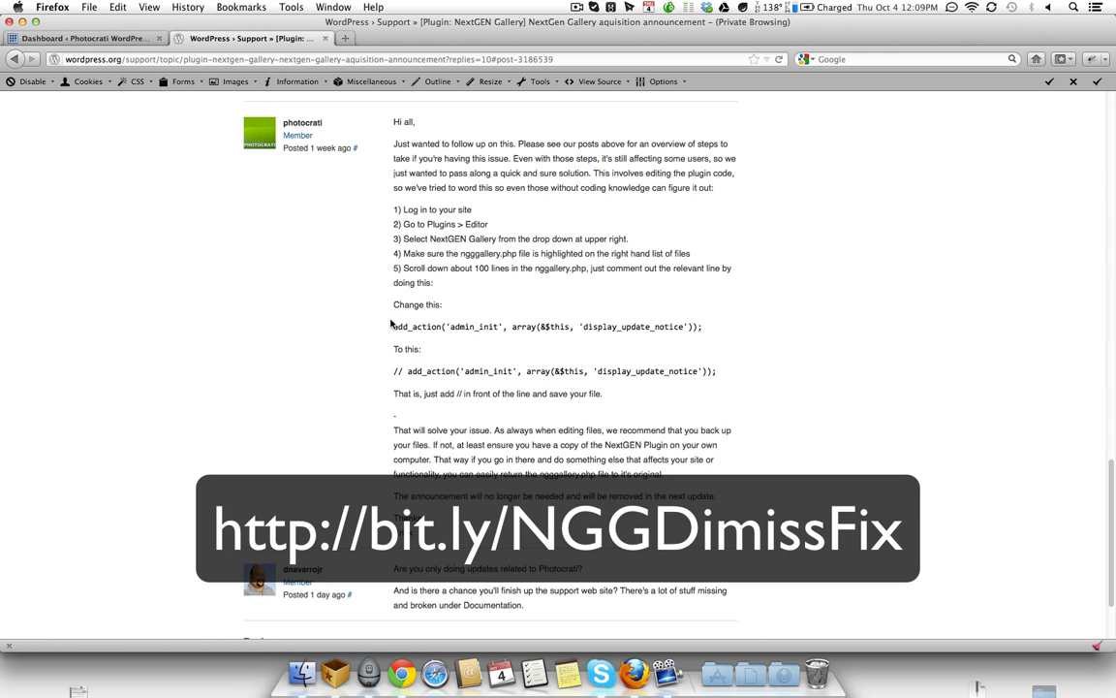
{"action": "left_click_drag", "start_coordinate": [394, 329], "coordinate": [714, 322]}
{"action": "key", "text": "super+c"}
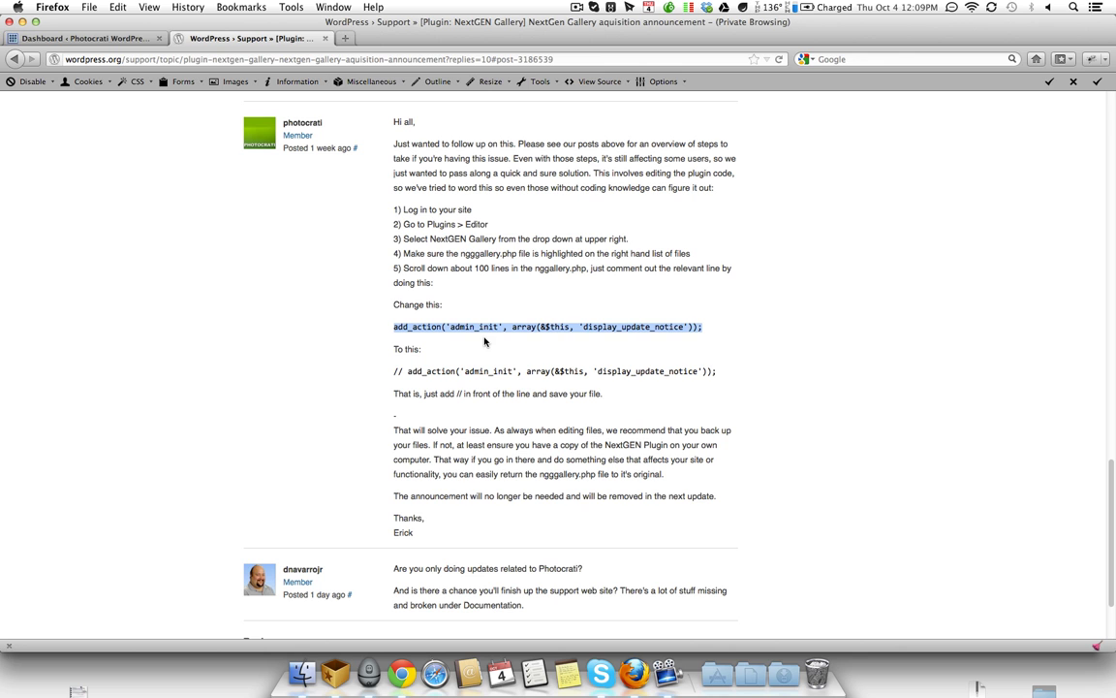
{"action": "left_click", "coordinate": [85, 38]}
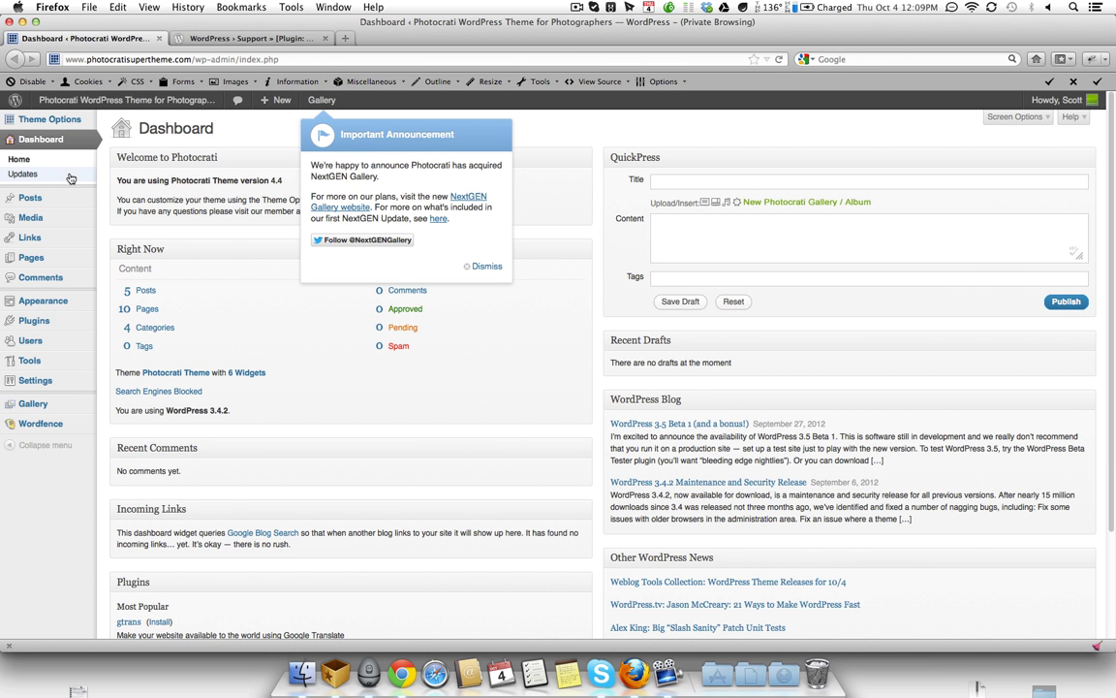
{"action": "mouse_move", "coordinate": [34, 321]}
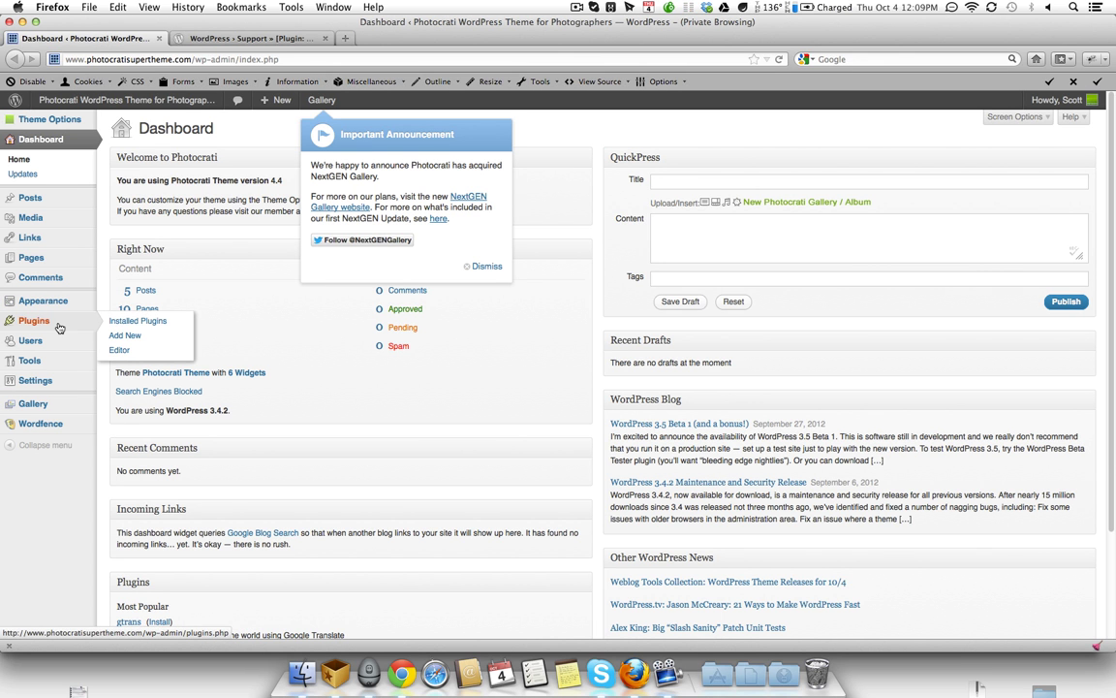
Step: Open the plugin editor on NextGEN Gallery's nextgen-gallery/nggallery.php file
{"action": "left_click", "coordinate": [118, 351]}
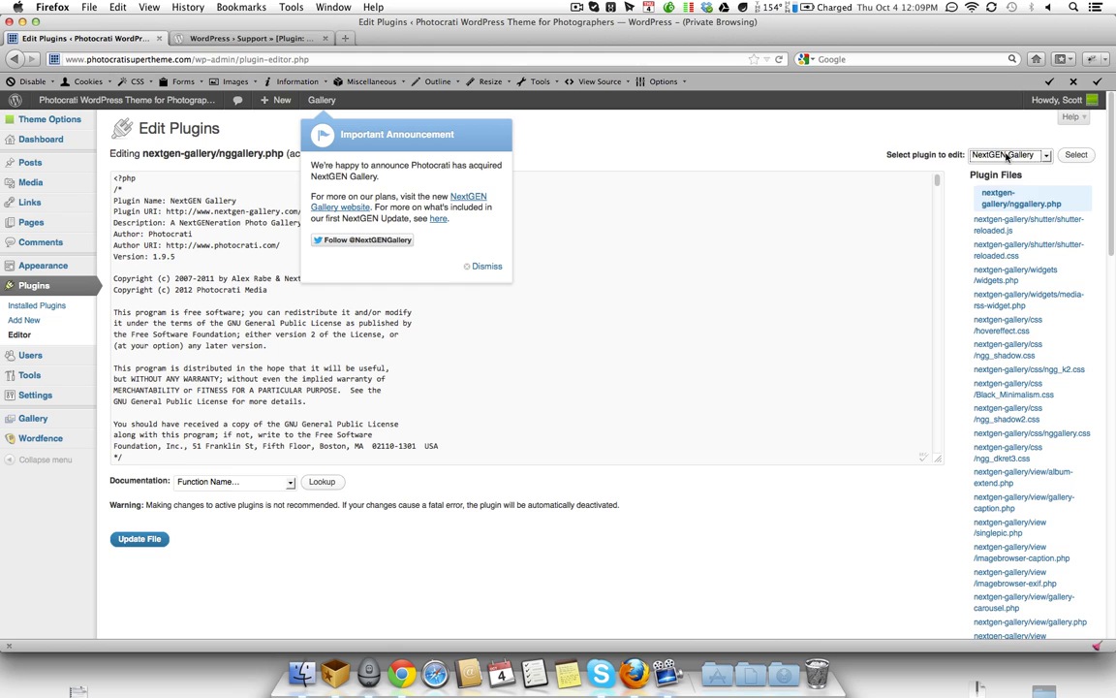
{"action": "left_click", "coordinate": [1008, 158]}
{"action": "left_click", "coordinate": [1016, 171]}
{"action": "left_click", "coordinate": [1036, 158]}
{"action": "left_click", "coordinate": [999, 124]}
{"action": "left_click_drag", "start_coordinate": [108, 153], "coordinate": [281, 152]}
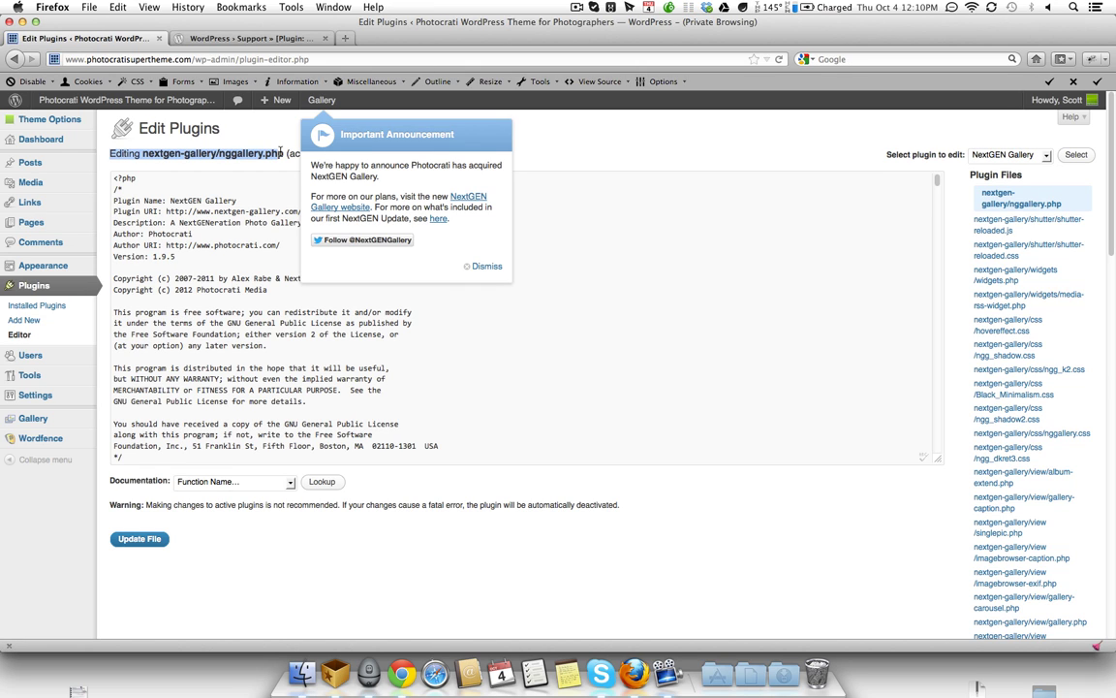
{"action": "left_click", "coordinate": [254, 152]}
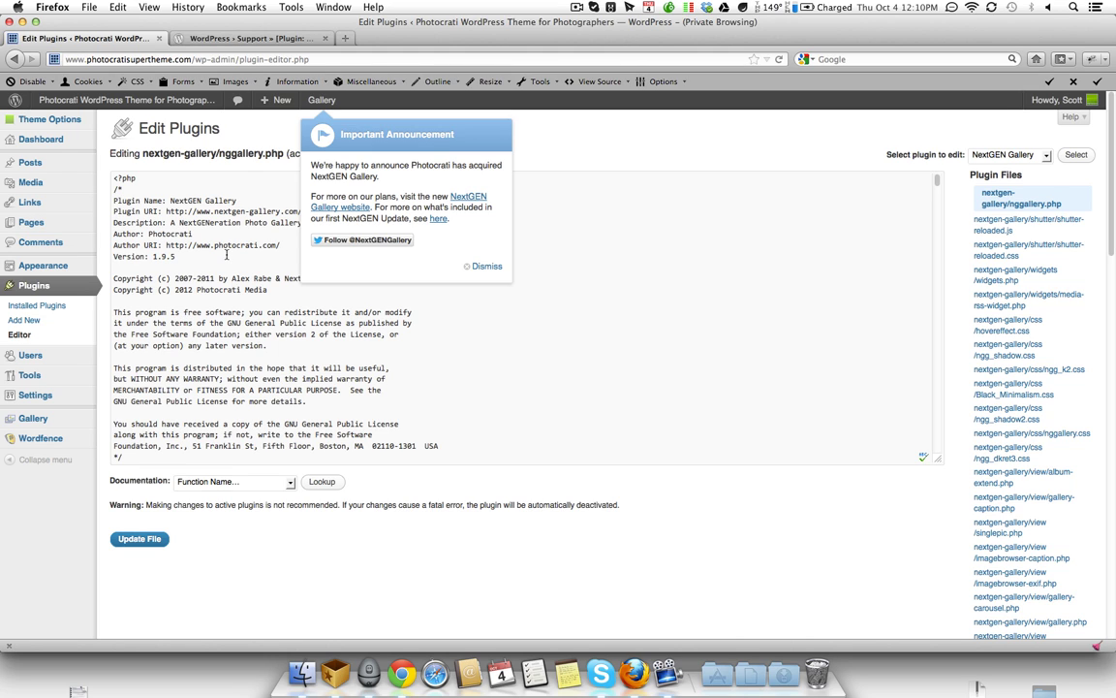
Step: Find the pasted display_update_notice add_action line in nggallery.php and select the // comment marker above it
{"action": "key", "text": "super+f"}
{"action": "key", "text": "super+v"}
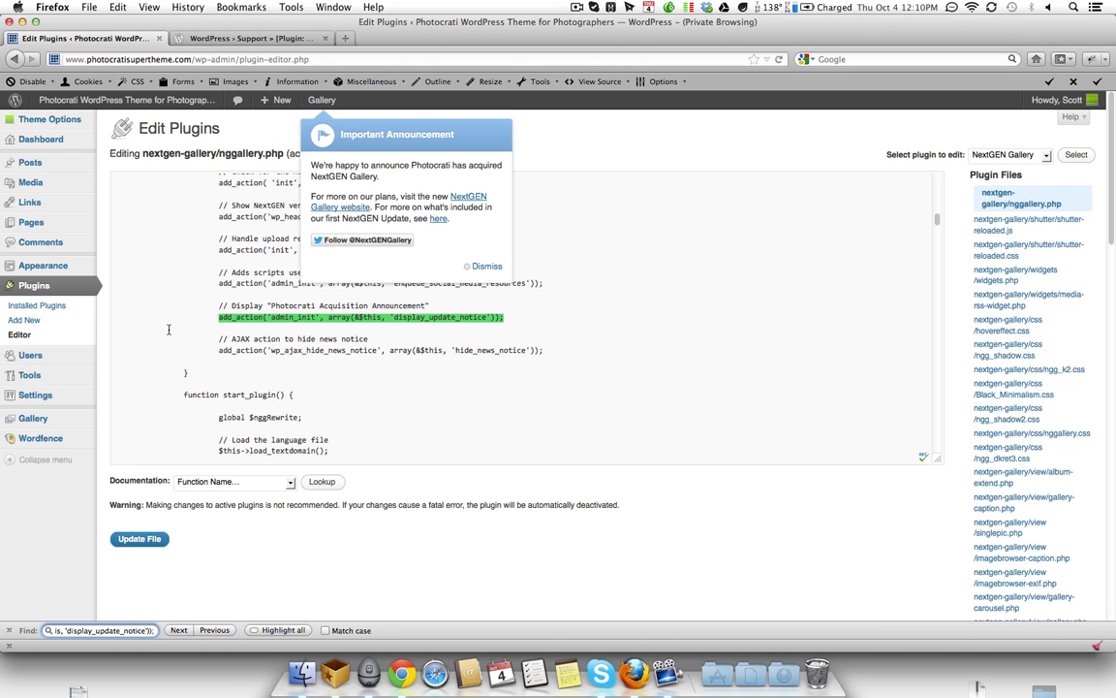
{"action": "left_click_drag", "start_coordinate": [230, 305], "coordinate": [215, 305]}
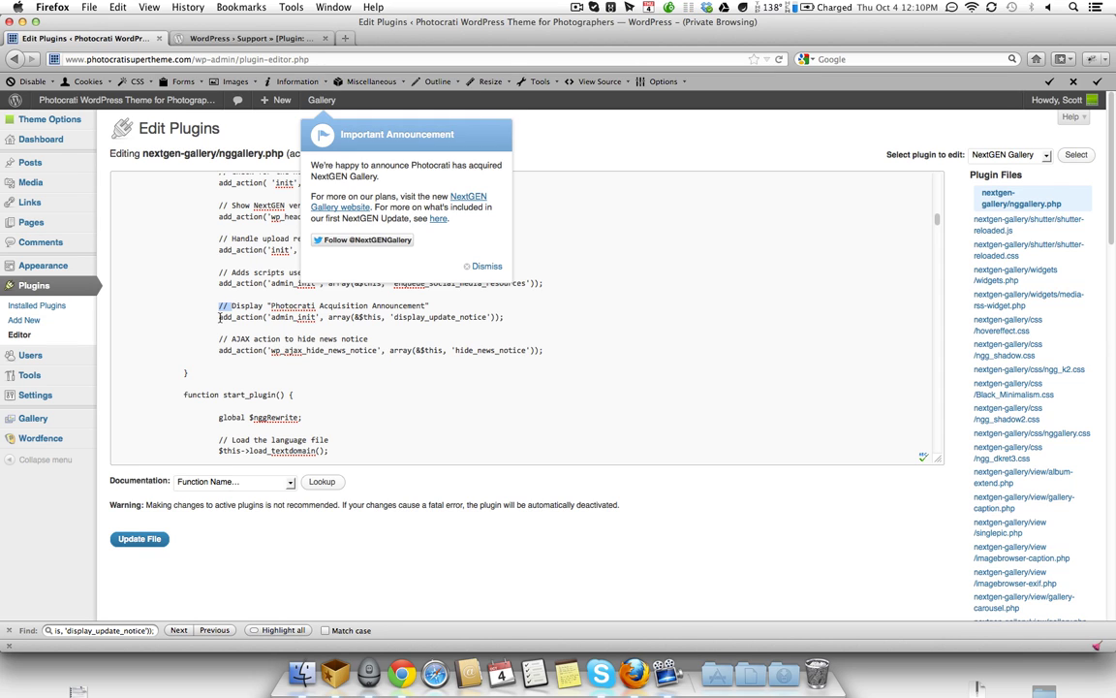
Step: Prefix the add_action display_update_notice line with // to comment it out
{"action": "left_click", "coordinate": [220, 317]}
{"action": "type", "text": "//"}
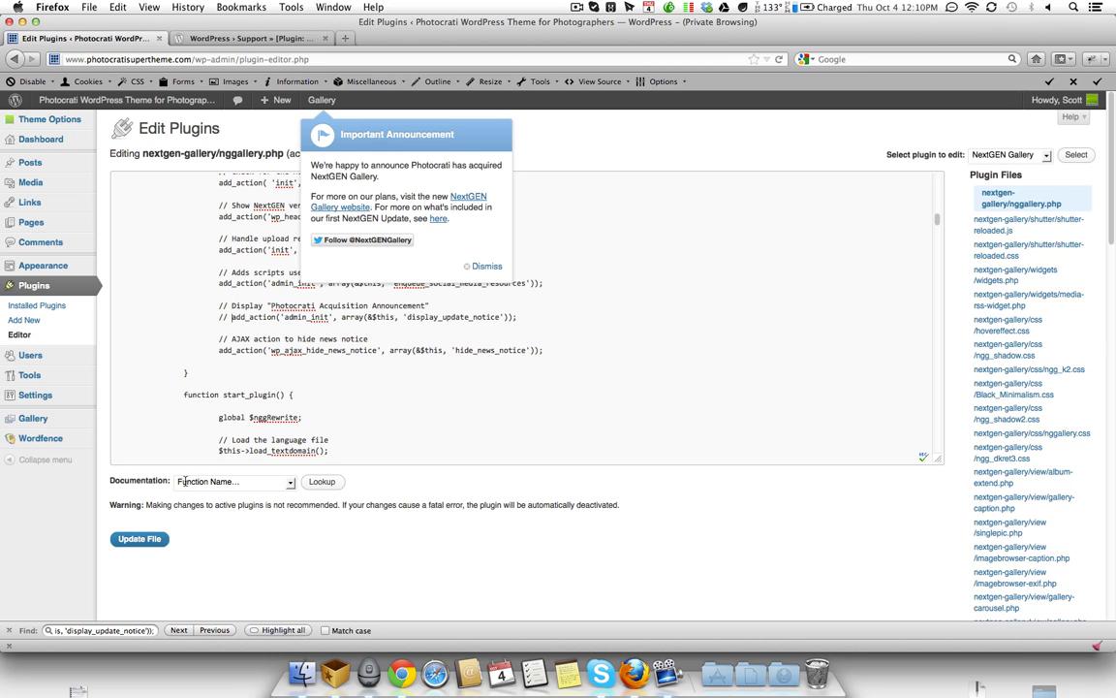
Step: Save nggallery.php with Update File and return to the Dashboard
{"action": "left_click", "coordinate": [153, 541]}
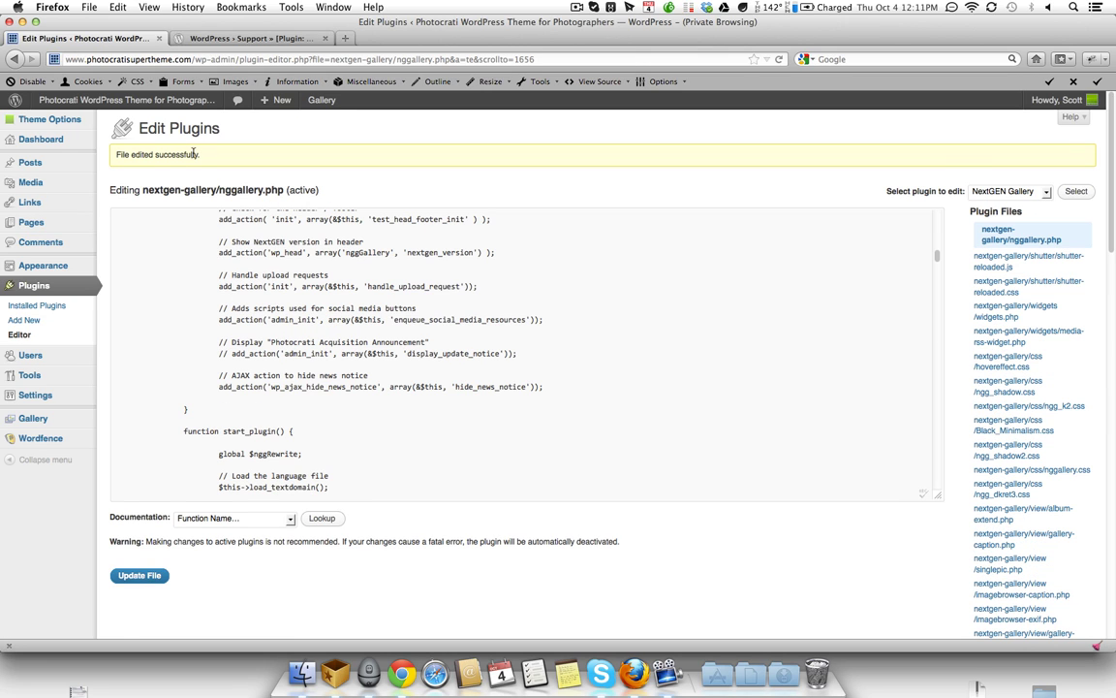
{"action": "mouse_move", "coordinate": [41, 139]}
{"action": "left_click", "coordinate": [64, 148]}
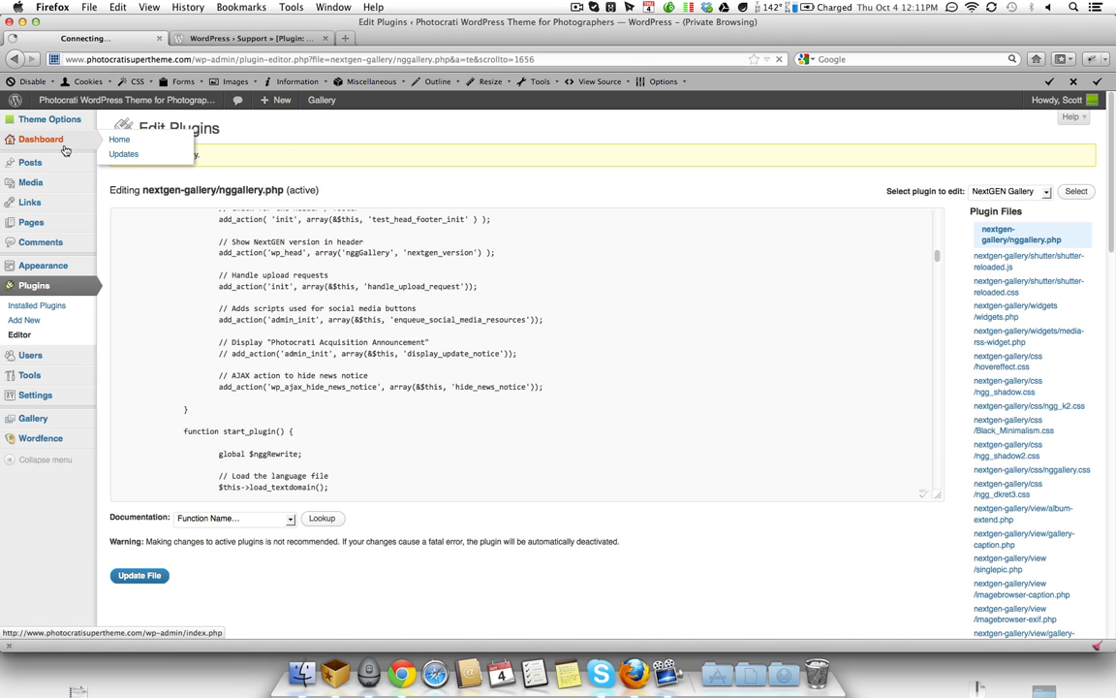